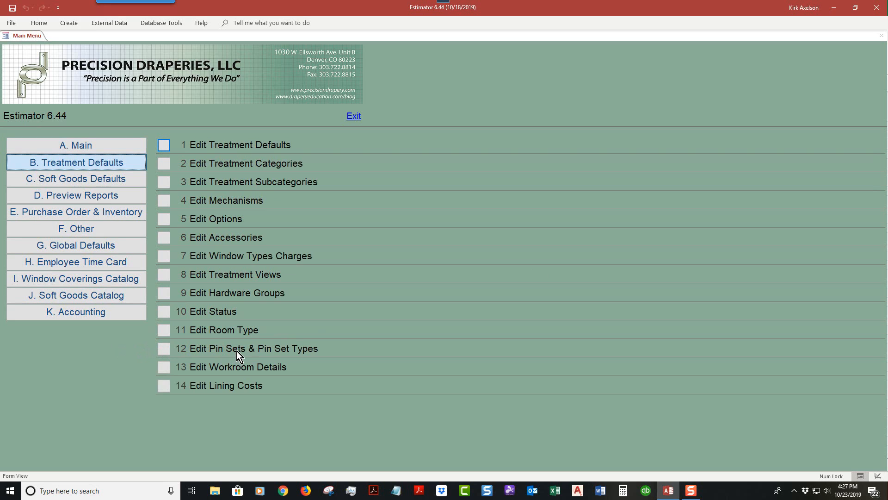
- Open the pin sets list and change the 1/4 in entry's rod description to "Kravet Rods & Rings, Kircsh Wood Rings"
{"action": "left_click", "coordinate": [304, 349]}
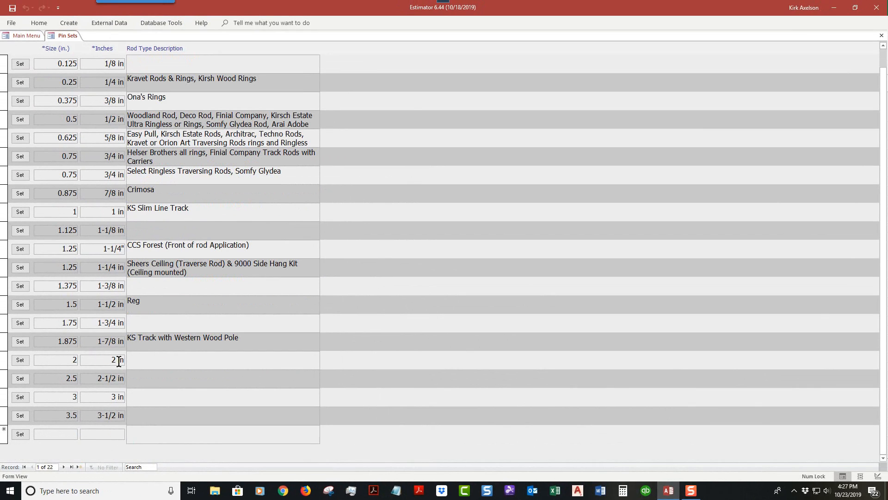
{"action": "scroll", "coordinate": [119, 362], "scroll_direction": "up", "scroll_amount": 1}
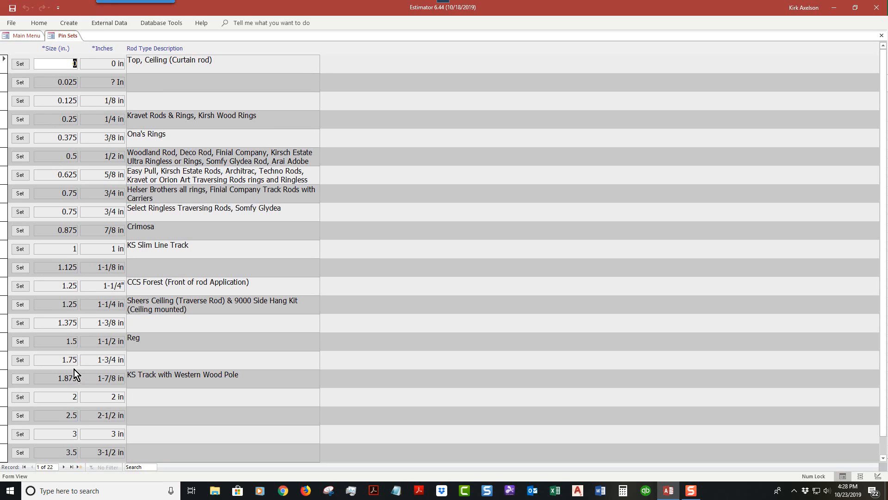
{"action": "left_click", "coordinate": [143, 116]}
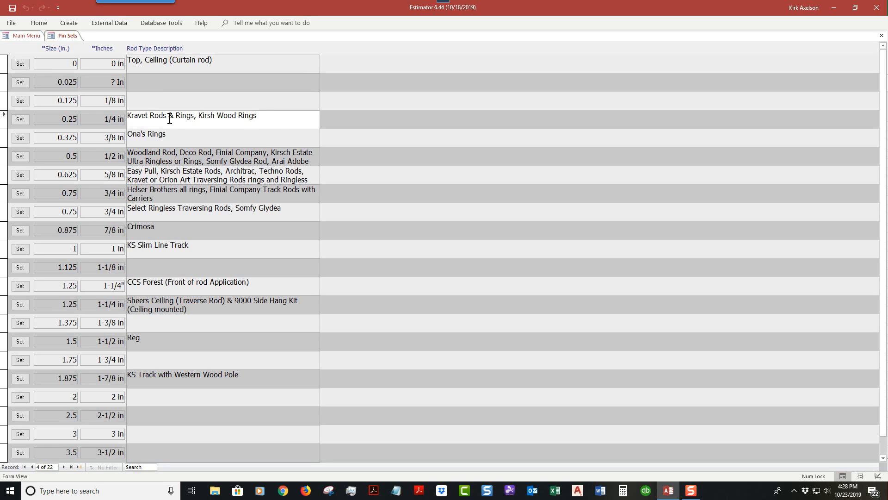
{"action": "left_click", "coordinate": [209, 116]}
{"action": "type", "text": "c"}
{"action": "left_click", "coordinate": [5, 122]}
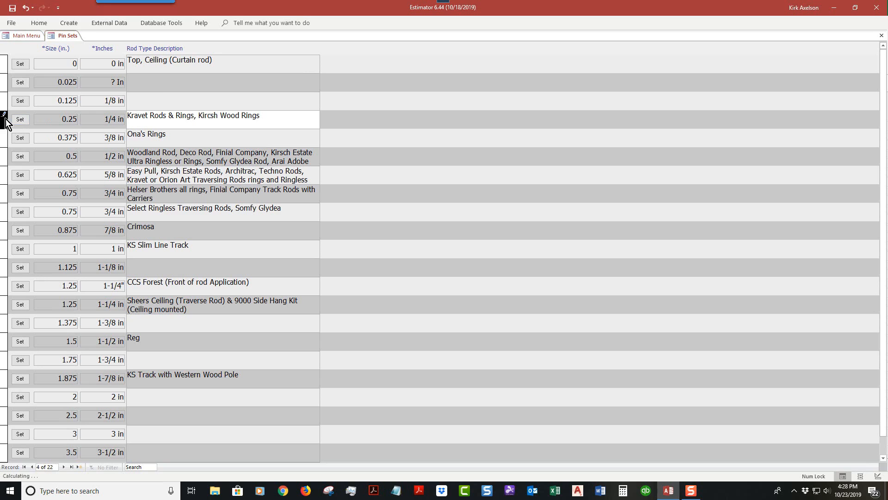
{"action": "left_click", "coordinate": [144, 125]}
{"action": "left_click", "coordinate": [176, 135]}
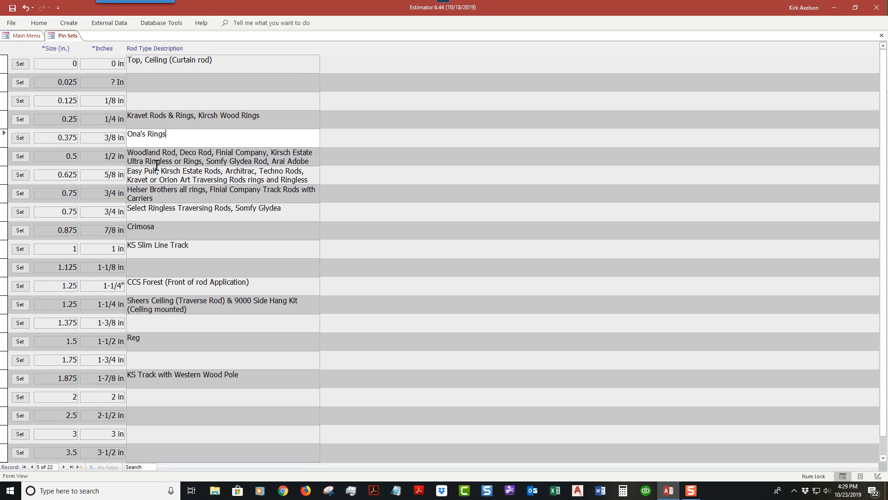
{"action": "key", "text": "Tab"}
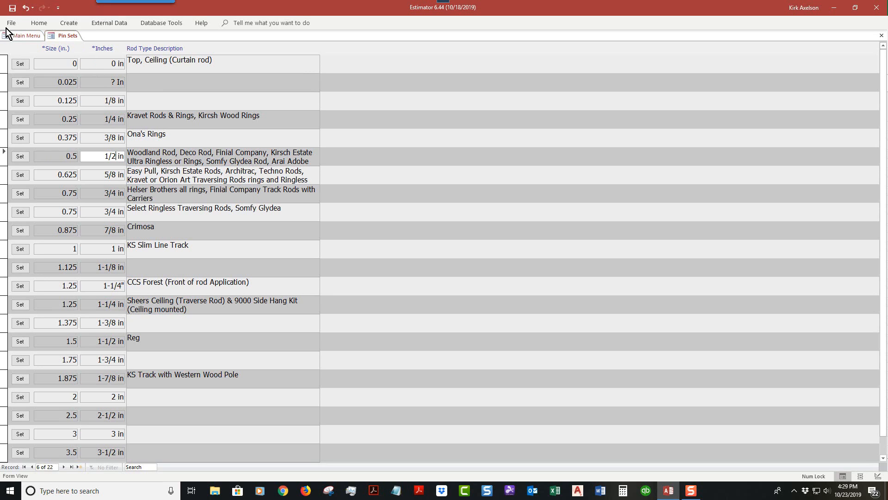
- Open the Precision Draperies LLC quote for Soft Goods & Window Treatments and show its treatments
{"action": "left_click", "coordinate": [33, 37]}
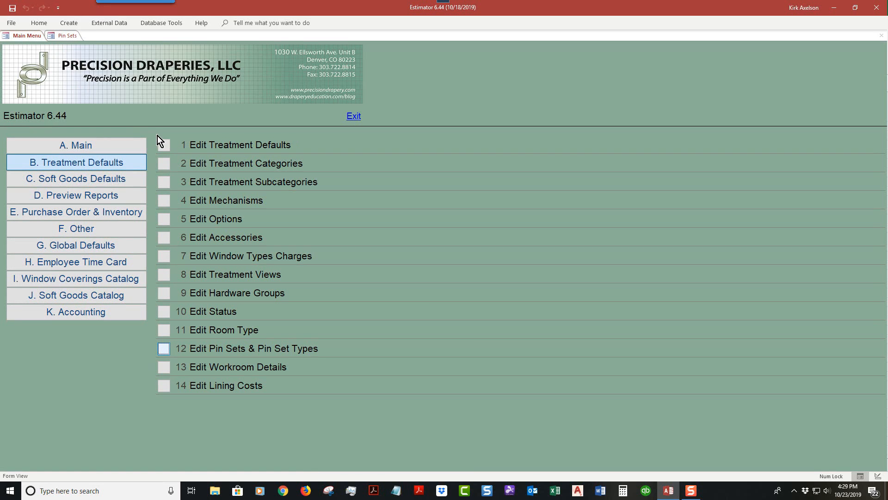
{"action": "left_click", "coordinate": [139, 146]}
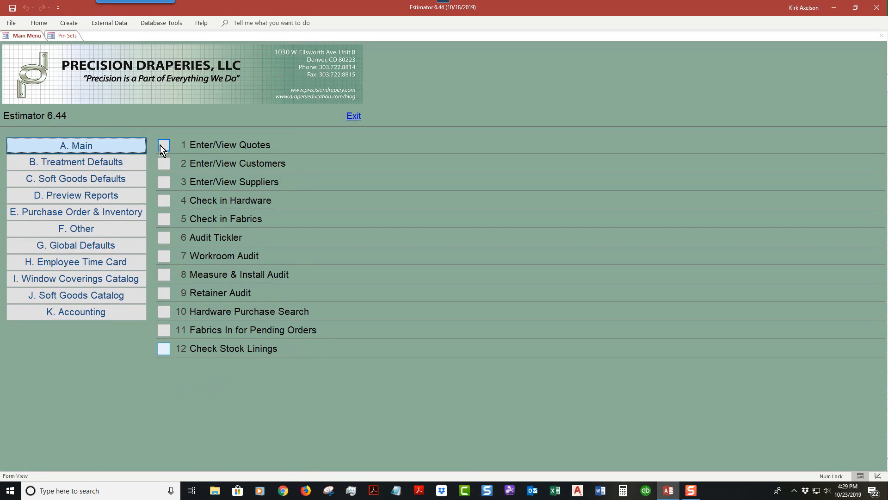
{"action": "left_click", "coordinate": [164, 145]}
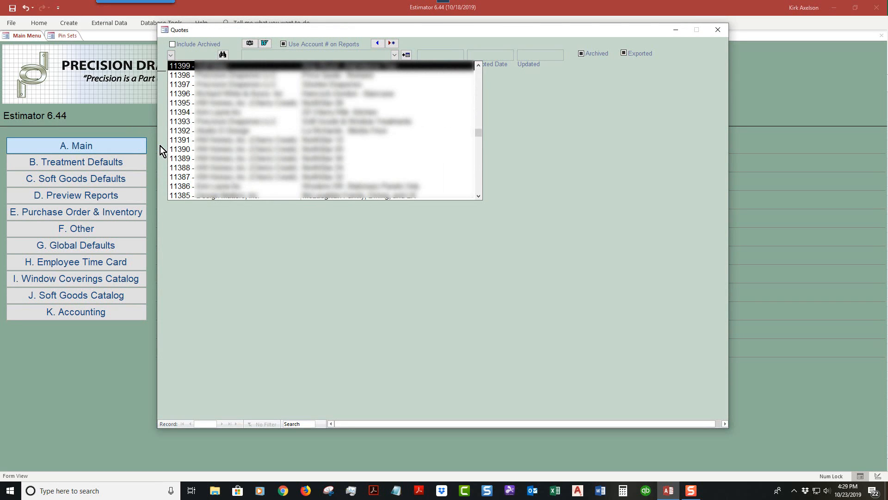
{"action": "type", "text": "11393"}
{"action": "key", "text": "Return"}
{"action": "left_click", "coordinate": [238, 186]}
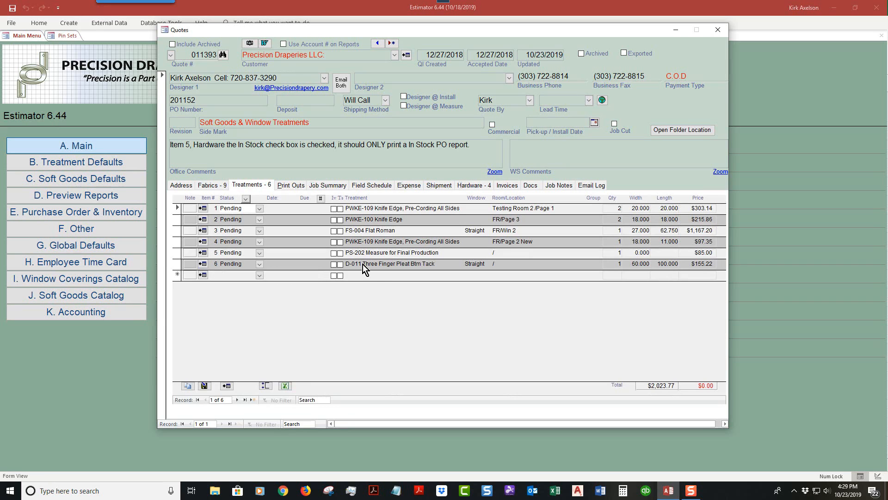
- Open the general details of the Three Finger Pleat Btm Tack treatment and review the available pin sets
{"action": "left_click", "coordinate": [203, 264]}
{"action": "left_click", "coordinate": [241, 105]}
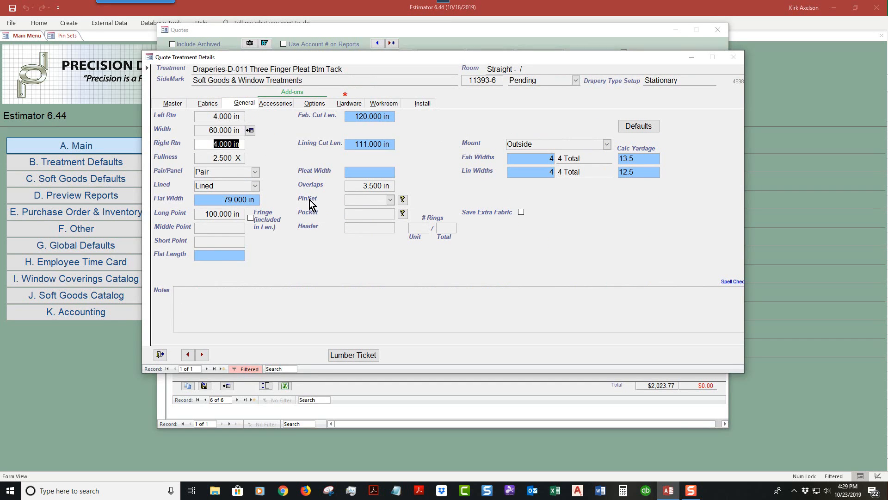
{"action": "left_click", "coordinate": [390, 200]}
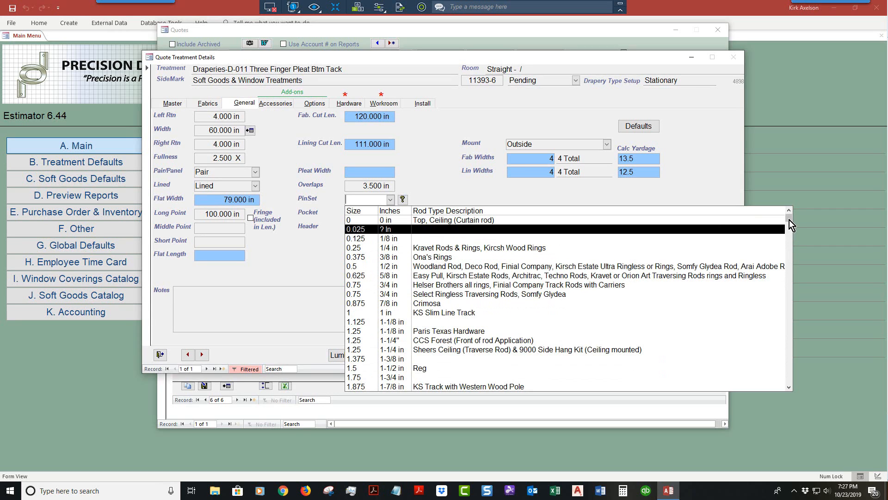
{"action": "scroll", "coordinate": [791, 302], "scroll_direction": "down", "scroll_amount": 1}
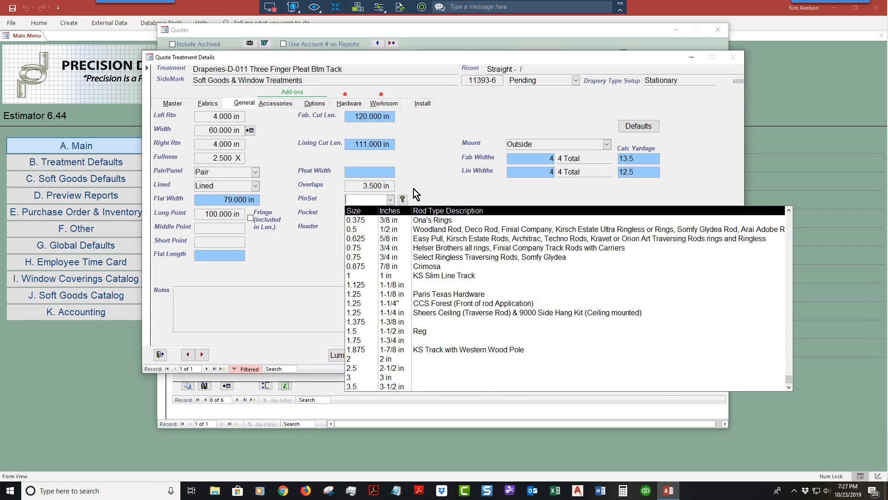
{"action": "left_click", "coordinate": [410, 206]}
- Add a new pin set record from the treatment with size 1.25 and inches "1-1/4 In"
{"action": "left_click", "coordinate": [402, 199]}
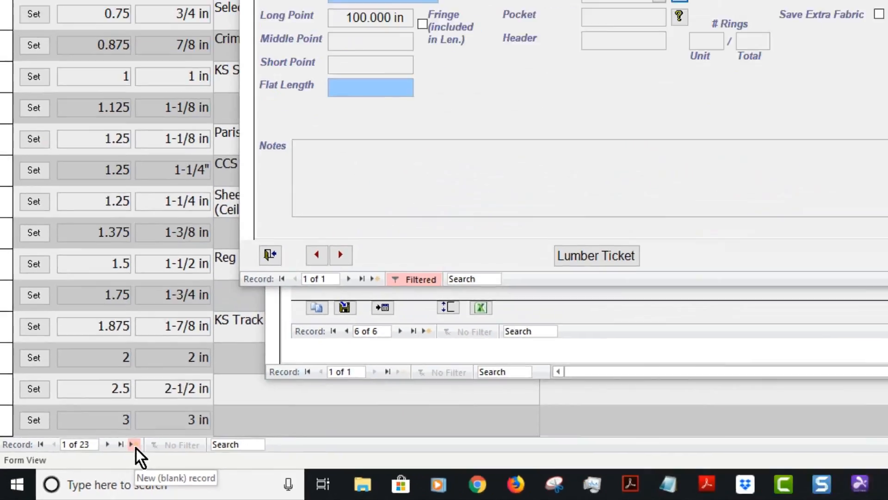
{"action": "left_click", "coordinate": [285, 390]}
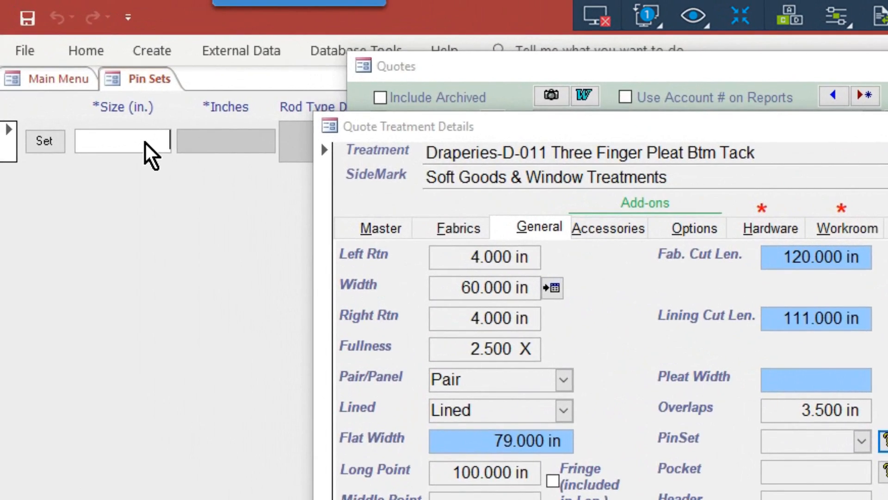
{"action": "type", "text": "1.25"}
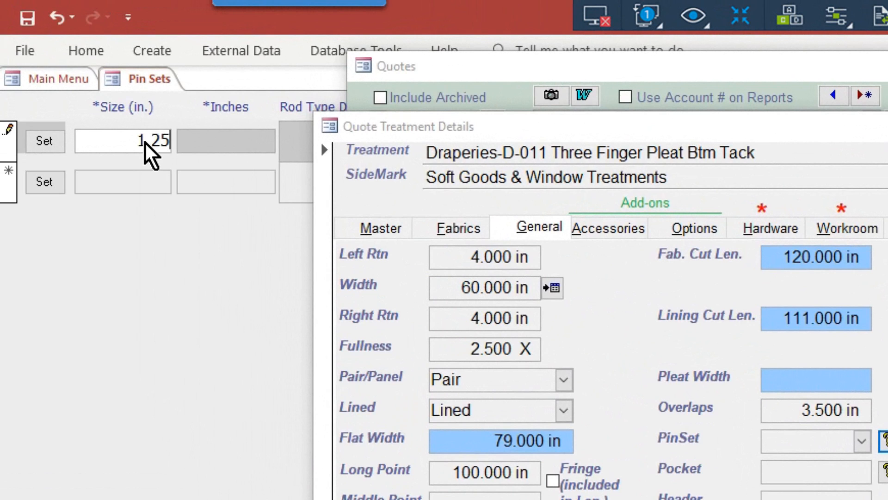
{"action": "key", "text": "Tab"}
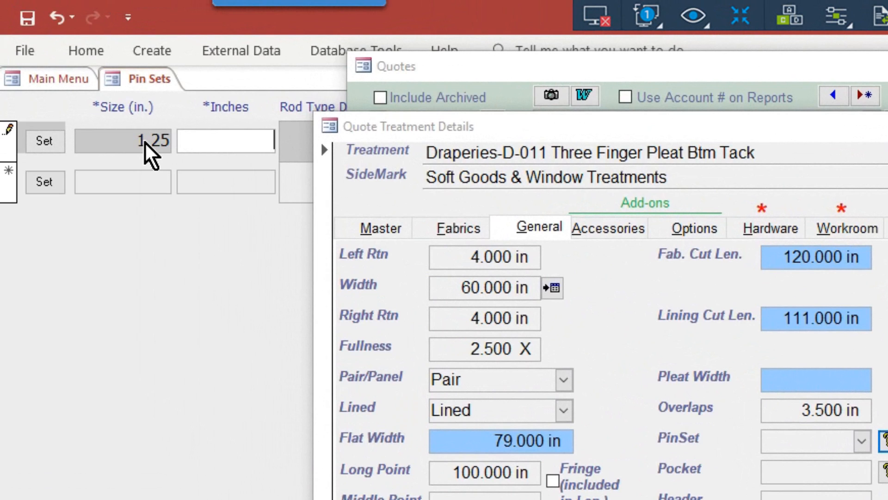
{"action": "type", "text": "1-1/4\""}
{"action": "key", "text": "BackSpace"}
{"action": "type", "text": "In"}
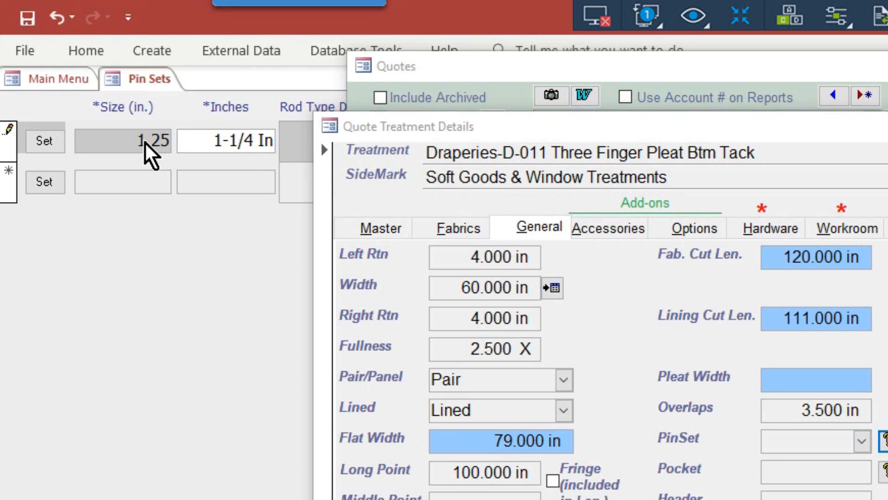
{"action": "key", "text": "Tab"}
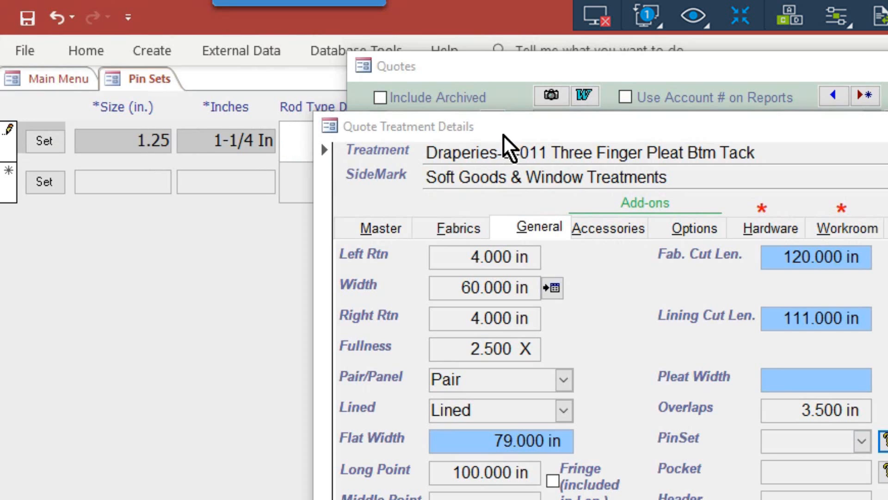
- Describe the new pin set as "Paris Texas hardware" and assign it to the open treatment
{"action": "left_click_drag", "start_coordinate": [510, 128], "coordinate": [856, 234]}
{"action": "left_click_drag", "start_coordinate": [802, 68], "coordinate": [884, 156]}
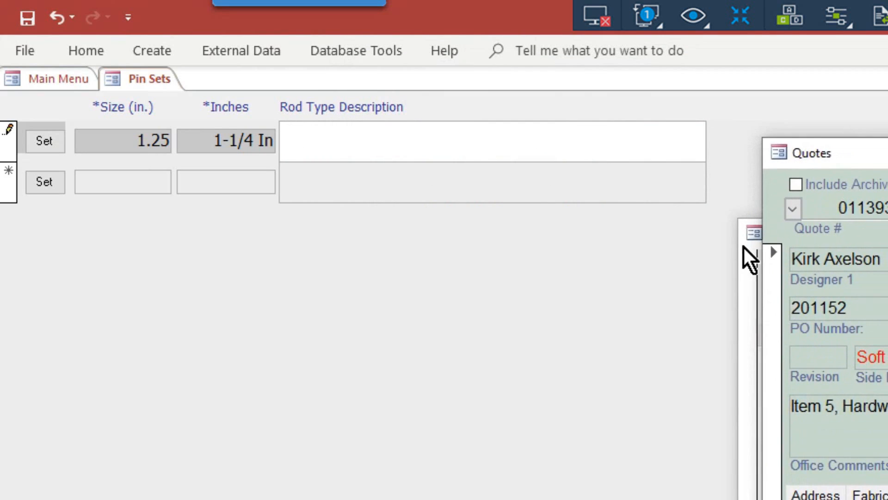
{"action": "left_click", "coordinate": [749, 278]}
{"action": "left_click_drag", "start_coordinate": [801, 226], "coordinate": [790, 225]}
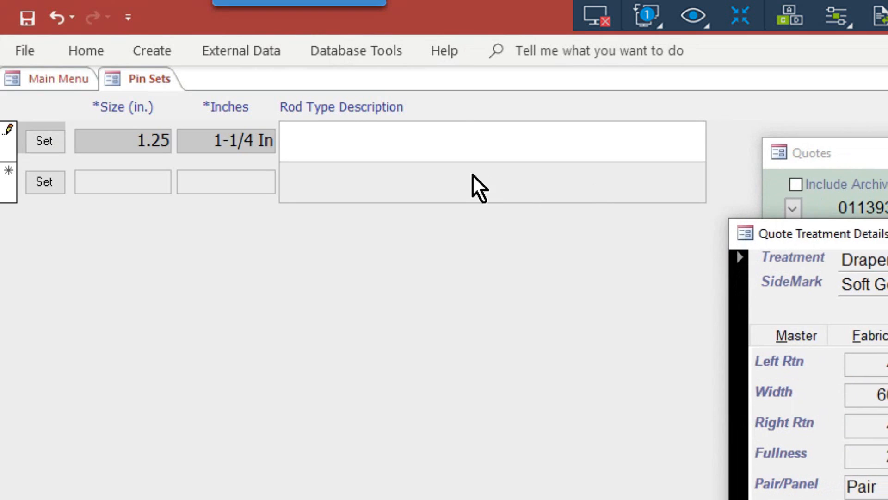
{"action": "left_click", "coordinate": [425, 147]}
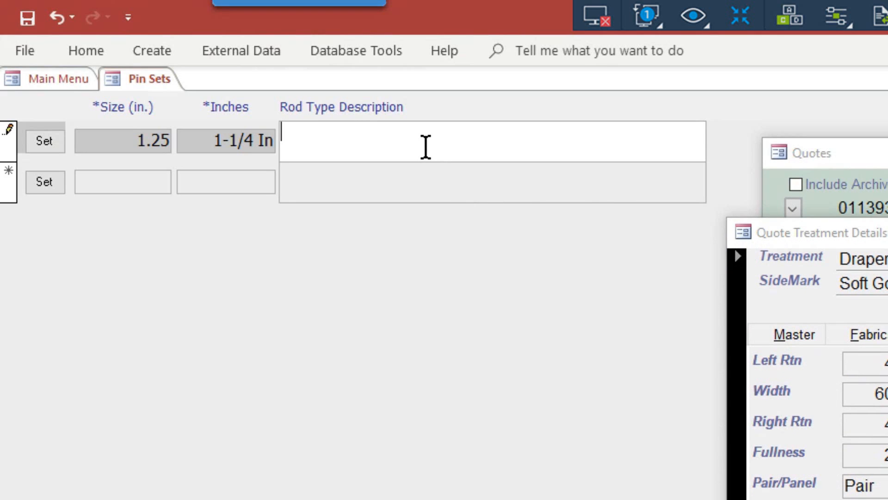
{"action": "type", "text": "Paris Texea"}
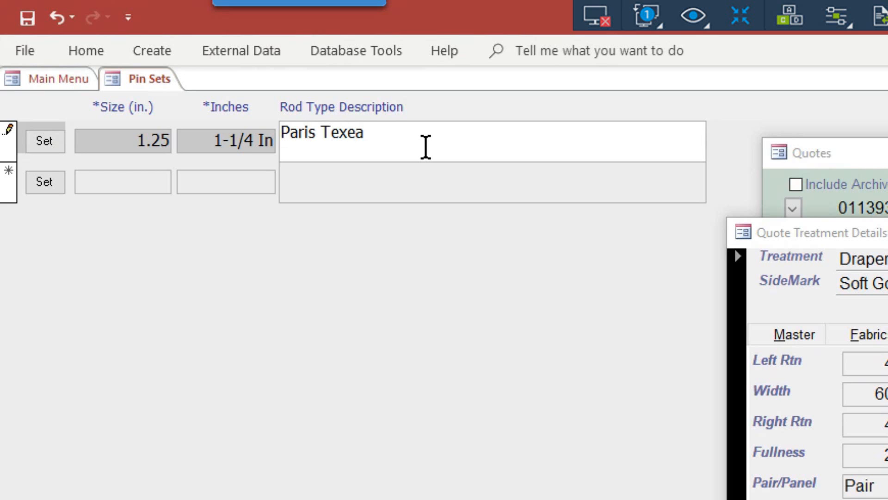
{"action": "key", "text": "BackSpace"}
{"action": "key", "text": "BackSpace"}
{"action": "type", "text": "as hardware"}
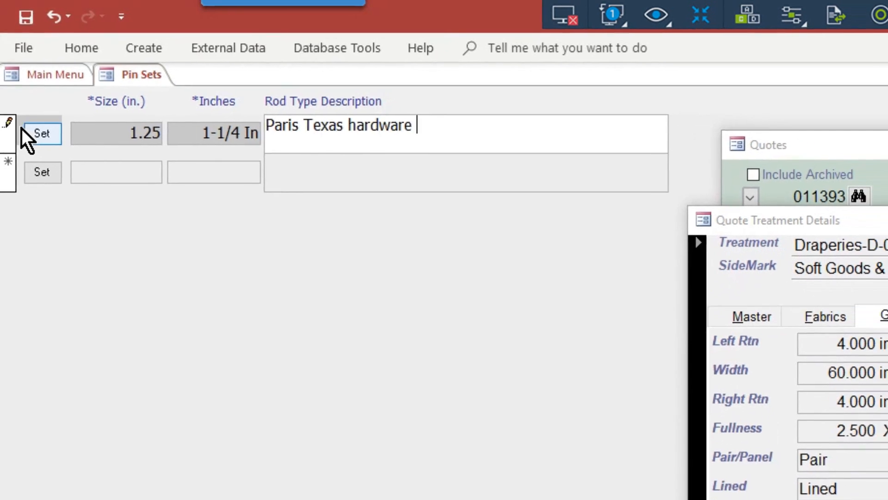
{"action": "left_click", "coordinate": [10, 134]}
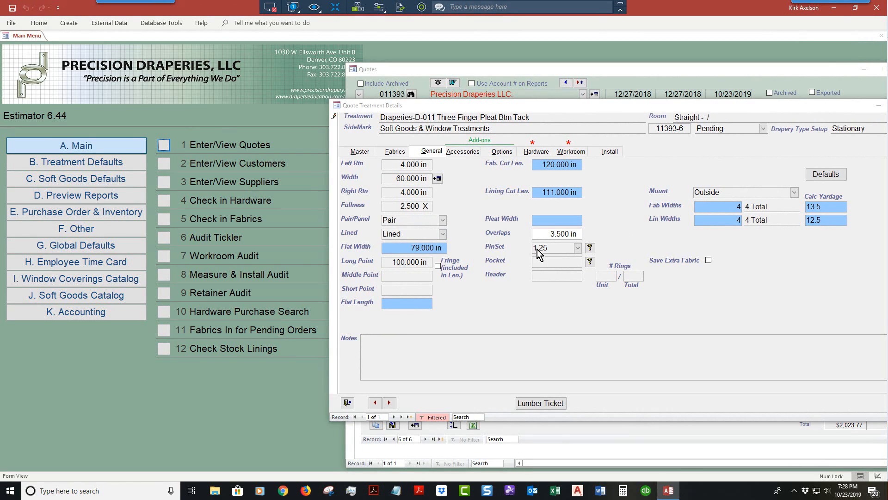
{"action": "left_click", "coordinate": [332, 142]}
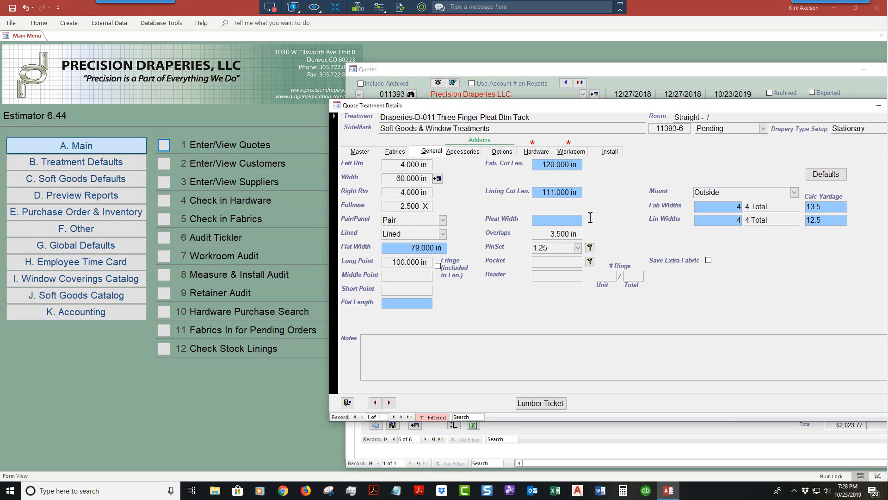
- Reopen the pin sets list and try to delete the 1-1/4 In "Paris Texas hardware" record
{"action": "left_click", "coordinate": [590, 248]}
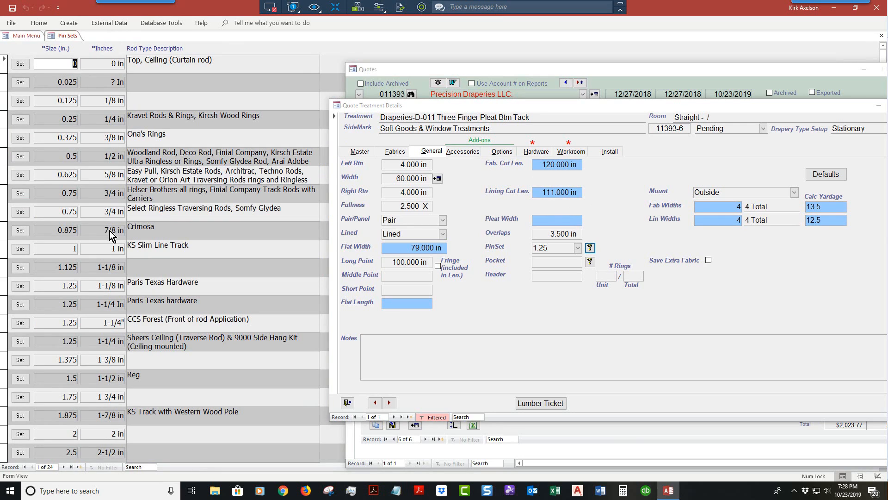
{"action": "left_click", "coordinate": [55, 286]}
{"action": "left_click", "coordinate": [50, 304]}
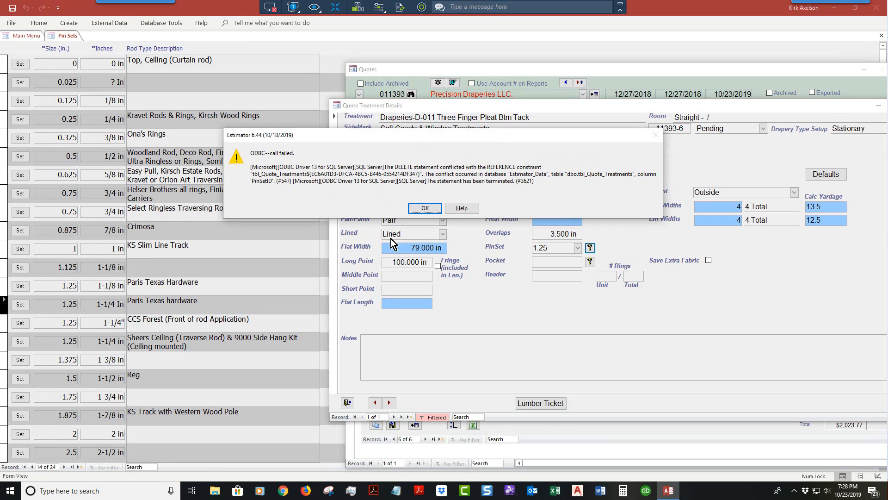
{"action": "left_click", "coordinate": [424, 208]}
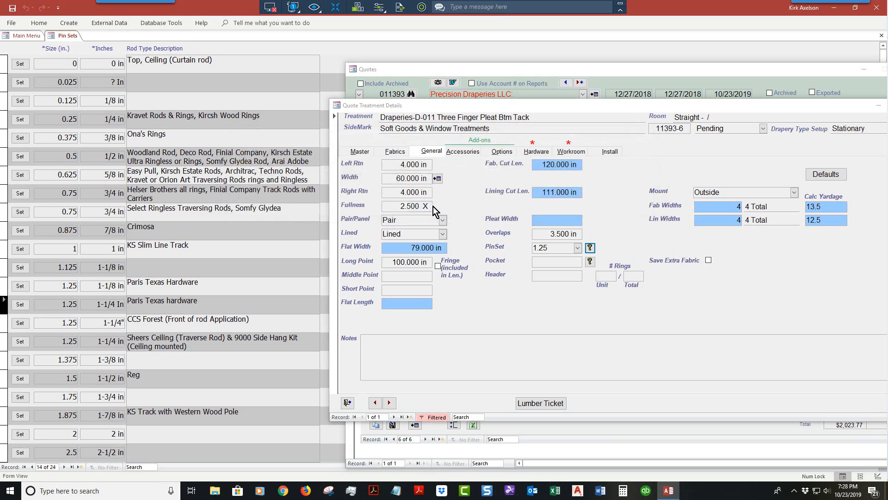
- Delete the 1-1/8 in "Paris Texas Hardware" pin set record
{"action": "left_click", "coordinate": [6, 287]}
{"action": "key", "text": "Delete"}
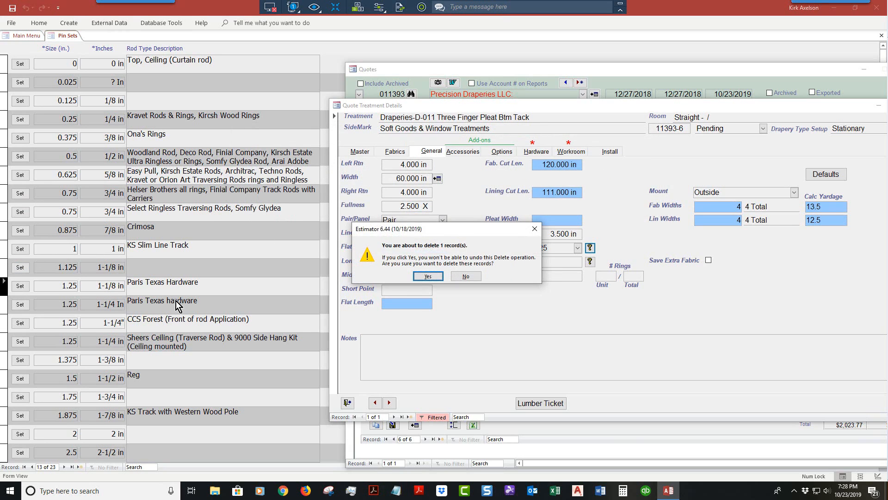
{"action": "left_click", "coordinate": [431, 276]}
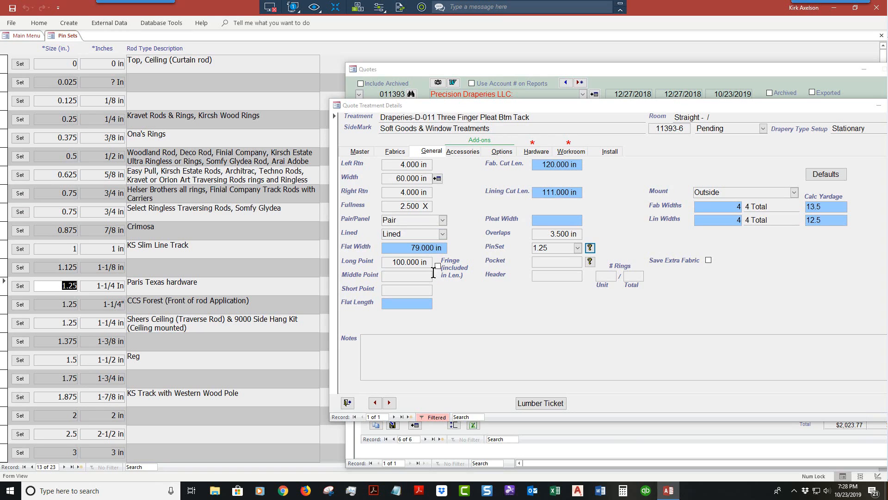
- Clear the treatment's pin set and delete the 1-1/4 In "Paris Texas hardware" record from the list
{"action": "left_click", "coordinate": [3, 285]}
{"action": "left_click", "coordinate": [560, 248]}
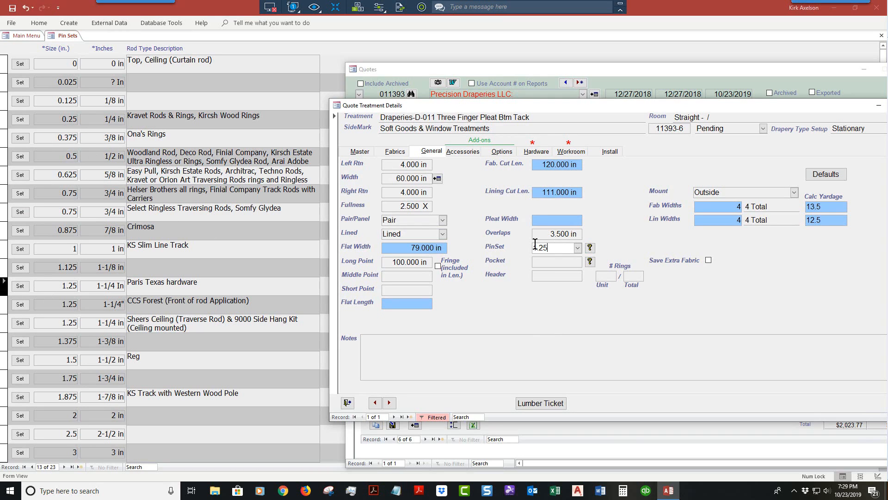
{"action": "key", "text": "BackSpace"}
{"action": "left_click", "coordinate": [6, 290]}
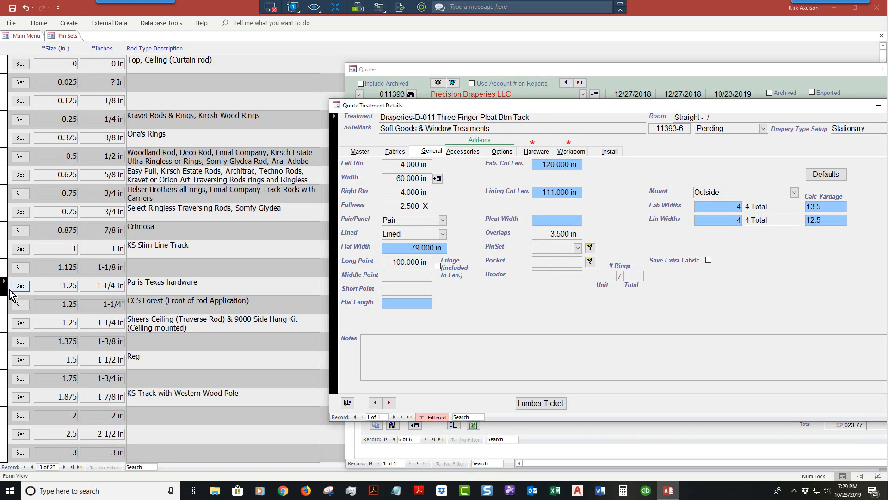
{"action": "key", "text": "Delete"}
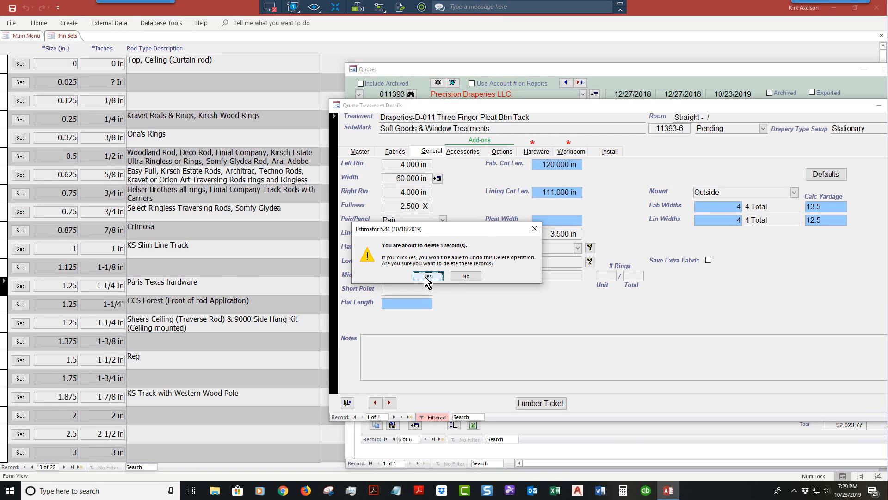
{"action": "left_click", "coordinate": [426, 276]}
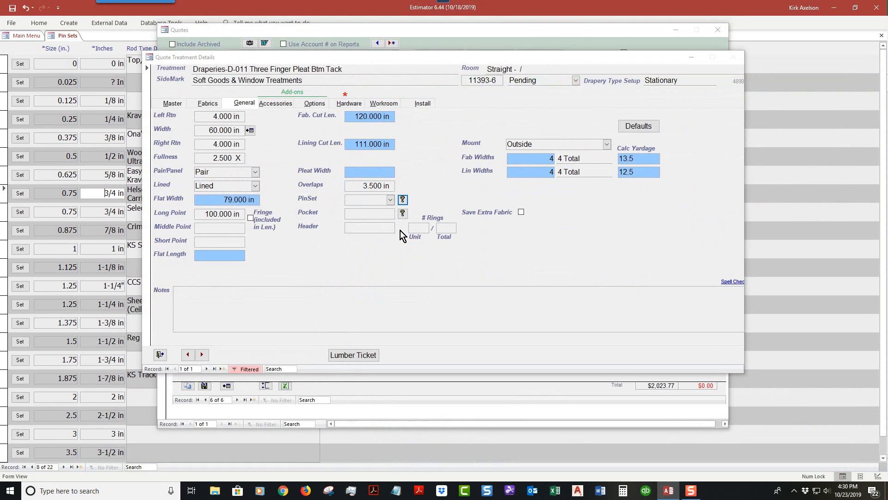
- Close the pin sets list, the quote treatment details and the quote to return to the main menu
{"action": "left_click", "coordinate": [402, 200]}
{"action": "right_click", "coordinate": [68, 35]}
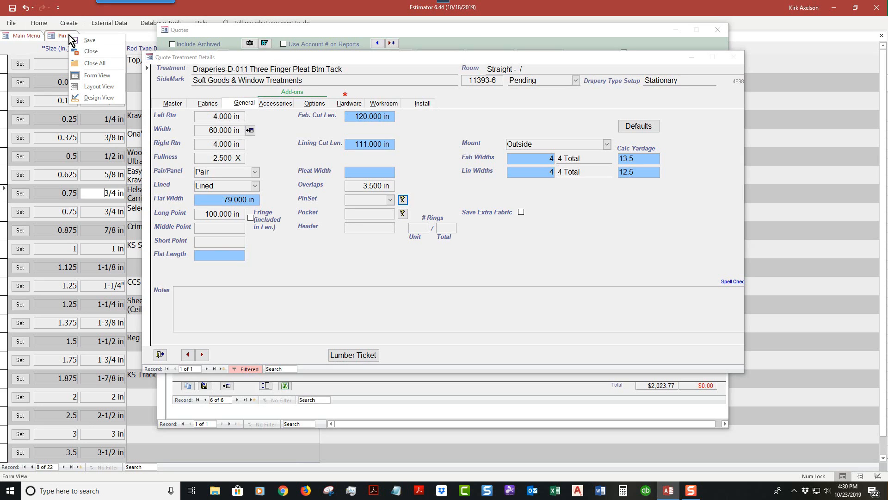
{"action": "right_click", "coordinate": [65, 36]}
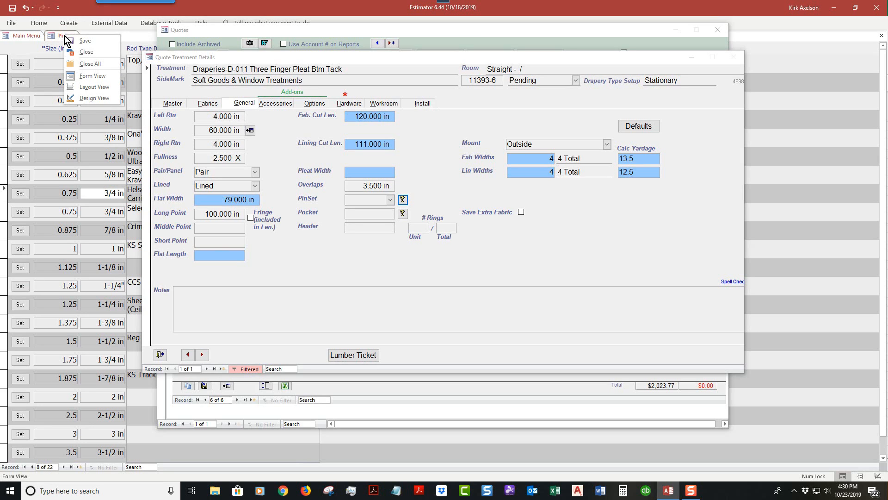
{"action": "left_click", "coordinate": [85, 52]}
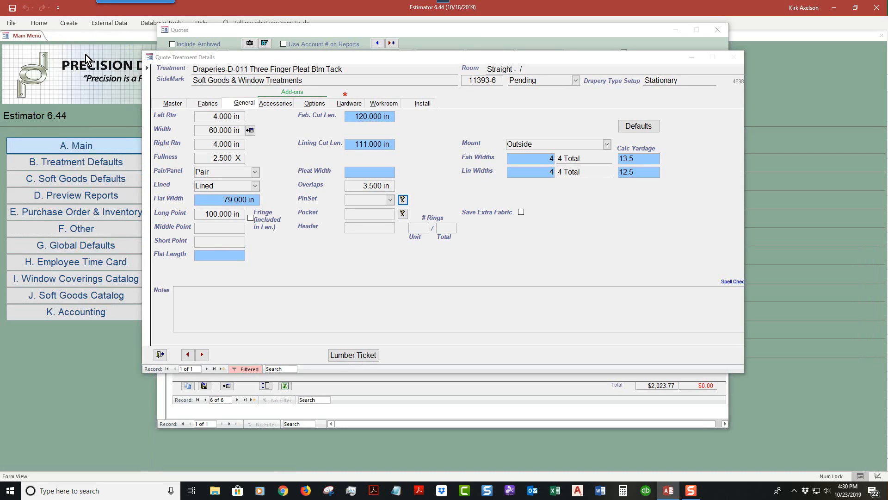
{"action": "left_click_drag", "start_coordinate": [211, 60], "coordinate": [211, 70]}
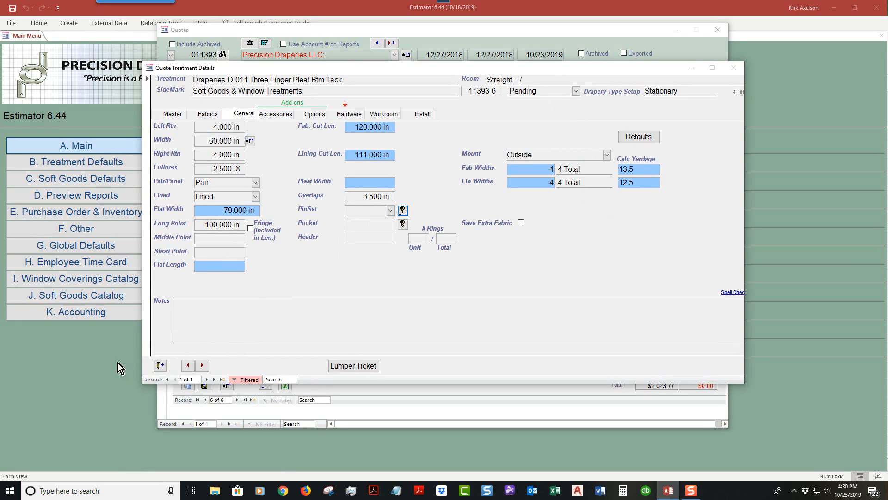
{"action": "left_click", "coordinate": [160, 366]}
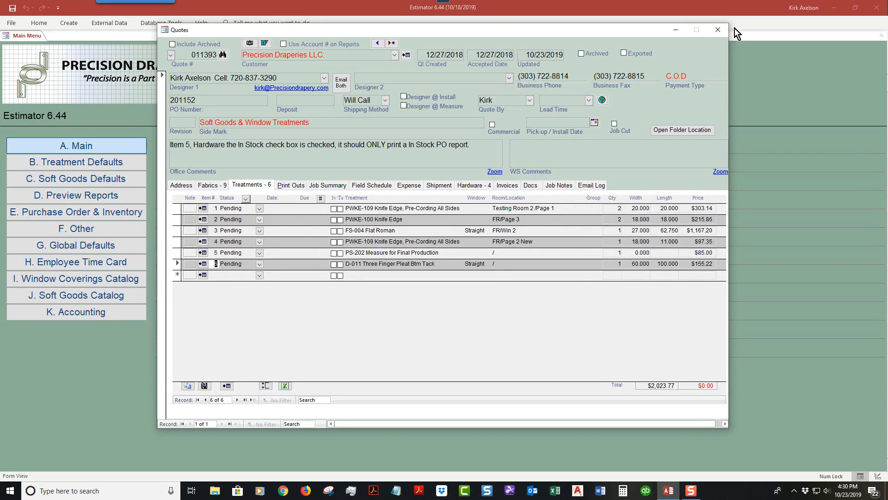
{"action": "left_click", "coordinate": [720, 32]}
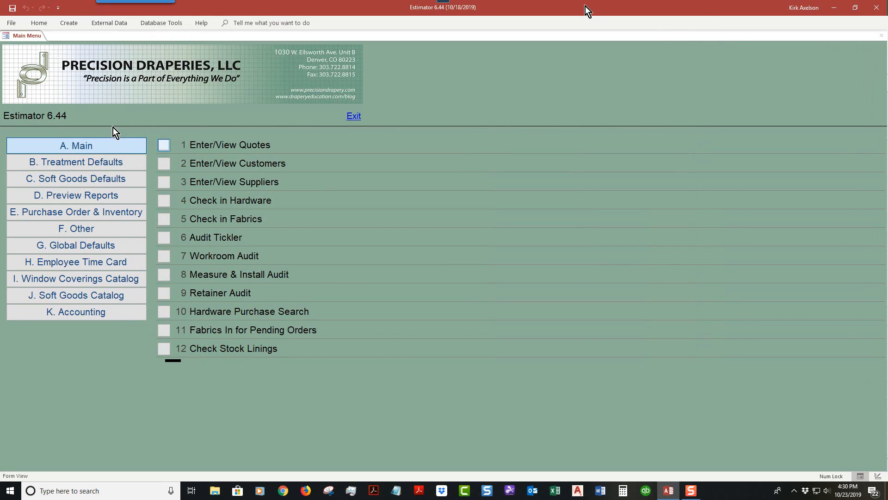
- Open the Pin Sets & Pin Set Types list from the treatment defaults, review it and close it
{"action": "left_click", "coordinate": [101, 163]}
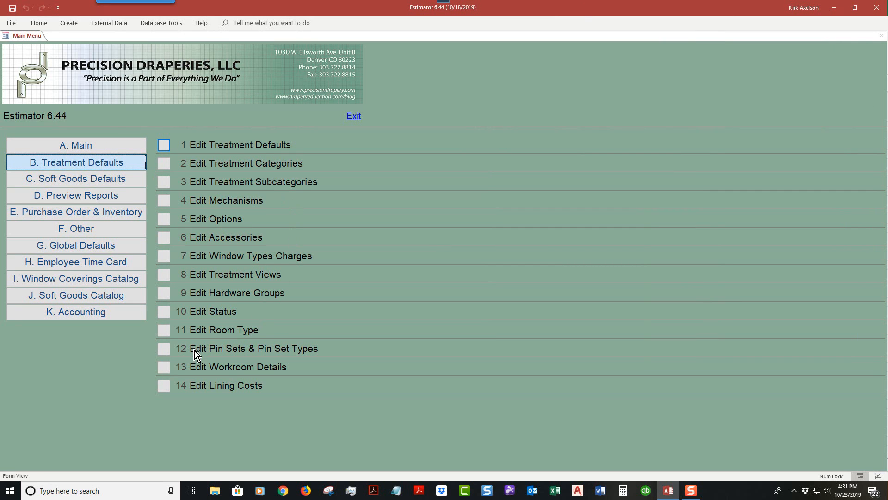
{"action": "left_click", "coordinate": [164, 348]}
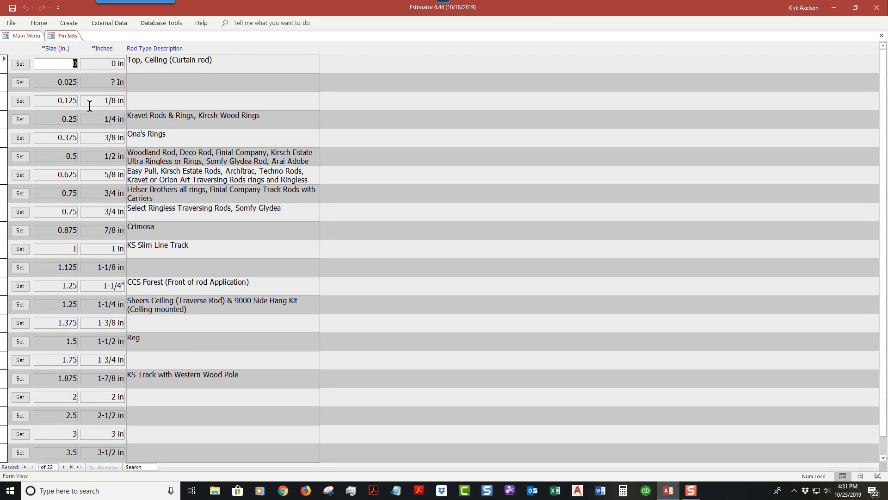
{"action": "right_click", "coordinate": [70, 36]}
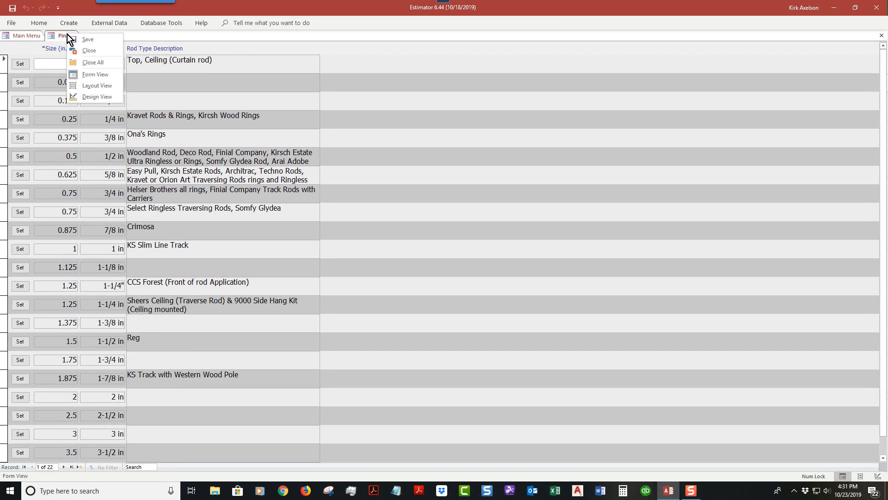
{"action": "left_click", "coordinate": [88, 51]}
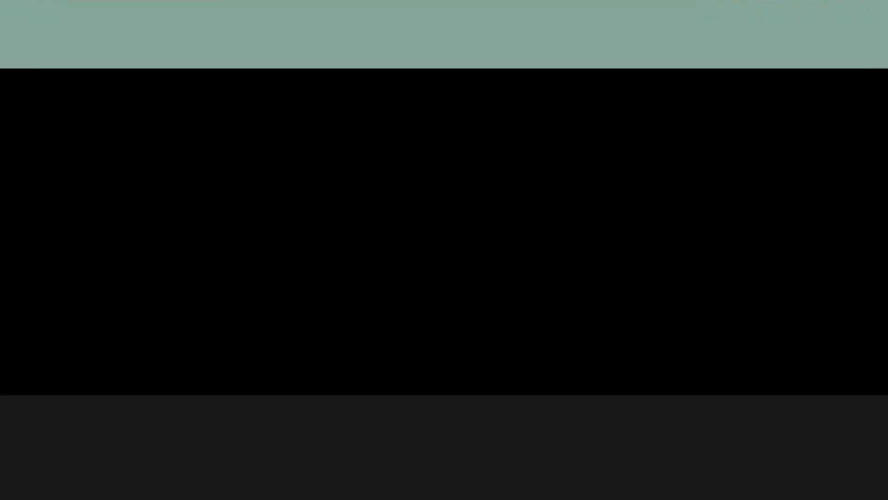